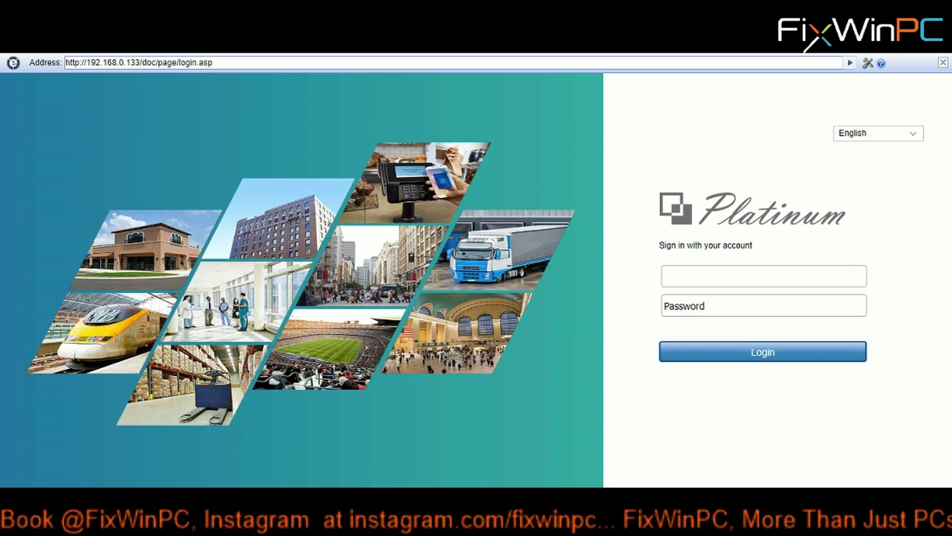
- Sign in to the NVR with the account username and password, then open the Configuration section
{"action": "left_click", "coordinate": [698, 281]}
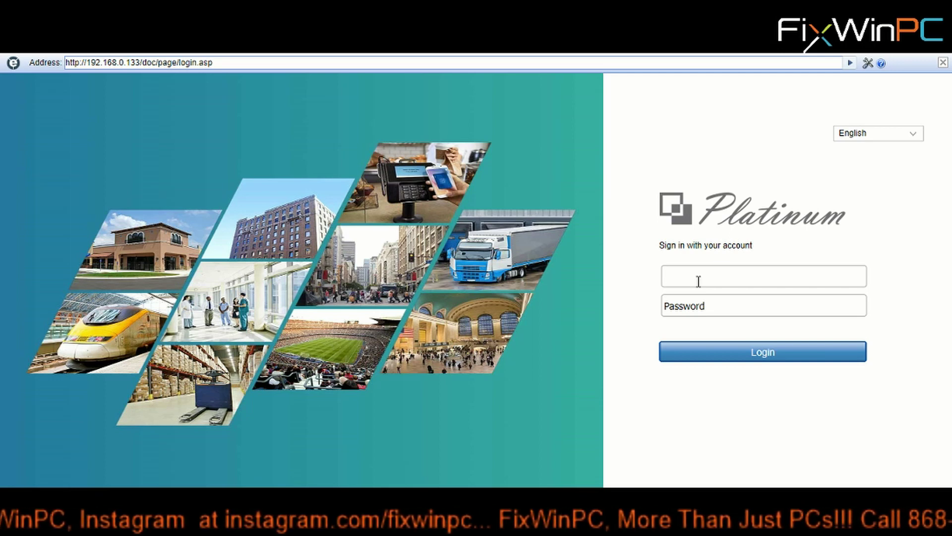
{"action": "type", "text": "admin"}
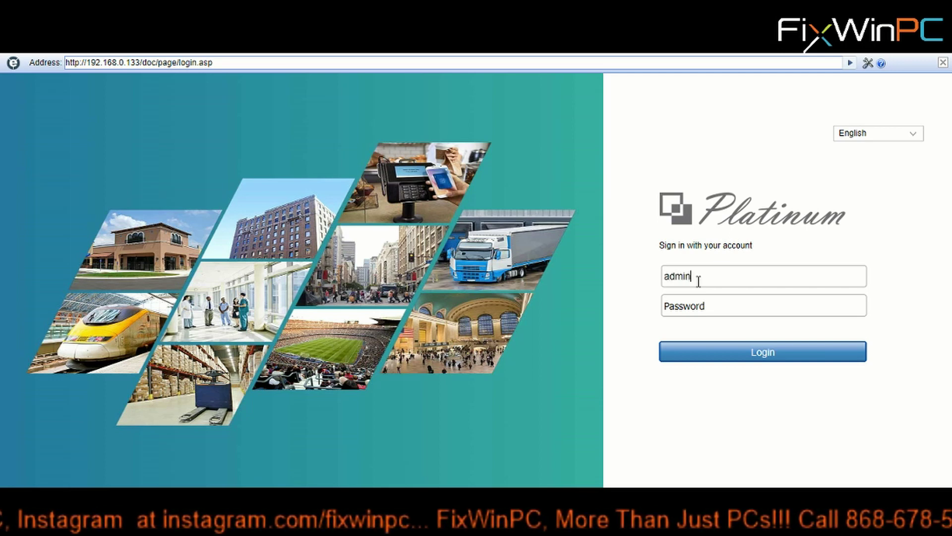
{"action": "key", "text": "Tab"}
{"action": "type", "text": "admin12"}
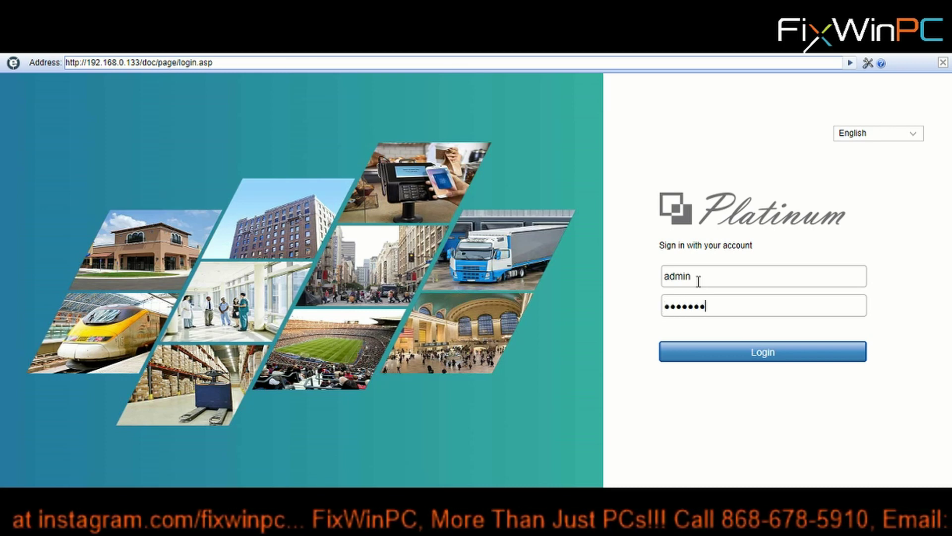
{"action": "type", "text": "3"}
{"action": "key", "text": "Return"}
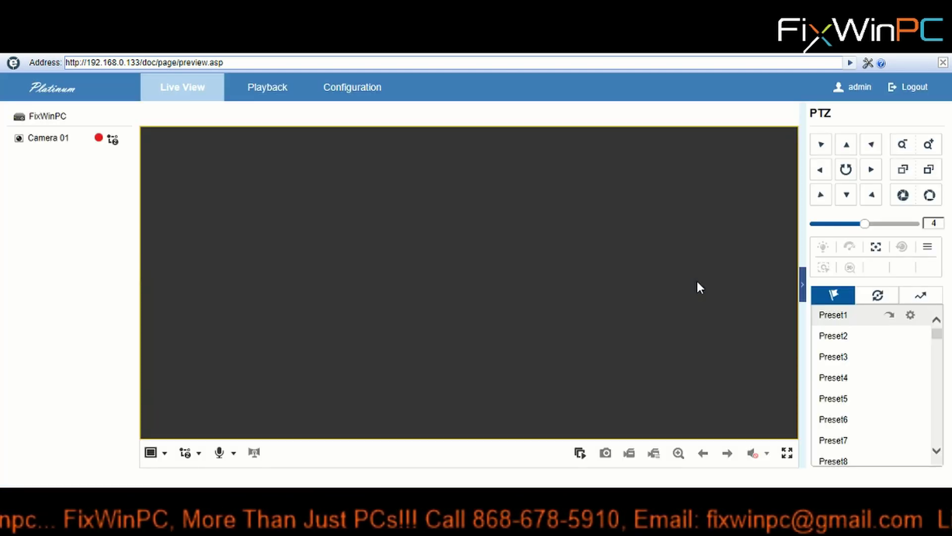
{"action": "left_click", "coordinate": [355, 90]}
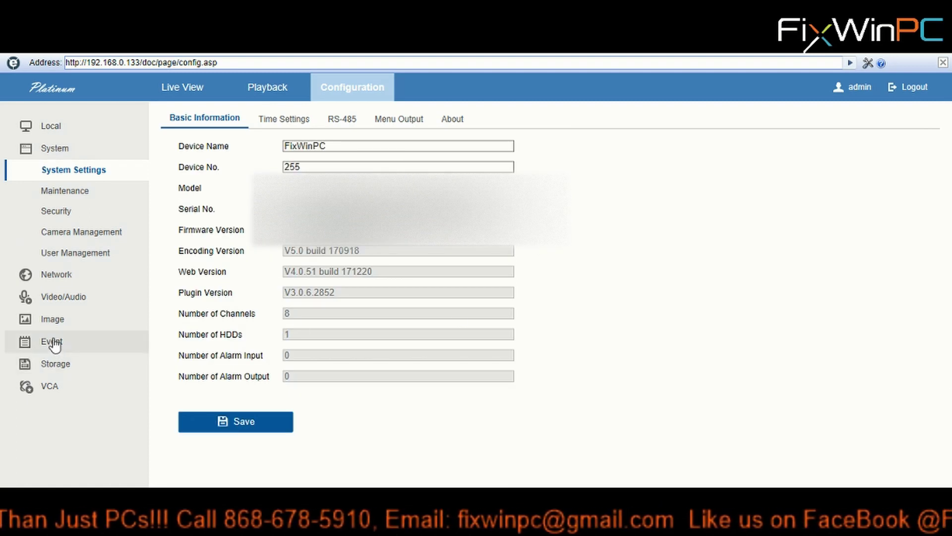
- Open Event > Basic Event > Motion and re-tick Enable Motion Detection
{"action": "left_click", "coordinate": [53, 341]}
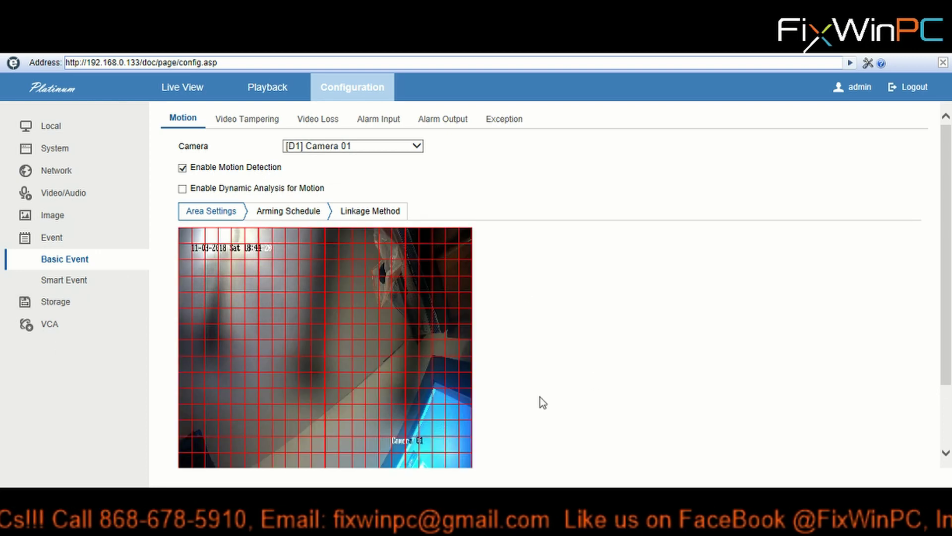
{"action": "scroll", "coordinate": [627, 319], "scroll_direction": "down", "scroll_amount": 2}
{"action": "scroll", "coordinate": [627, 318], "scroll_direction": "up", "scroll_amount": 2}
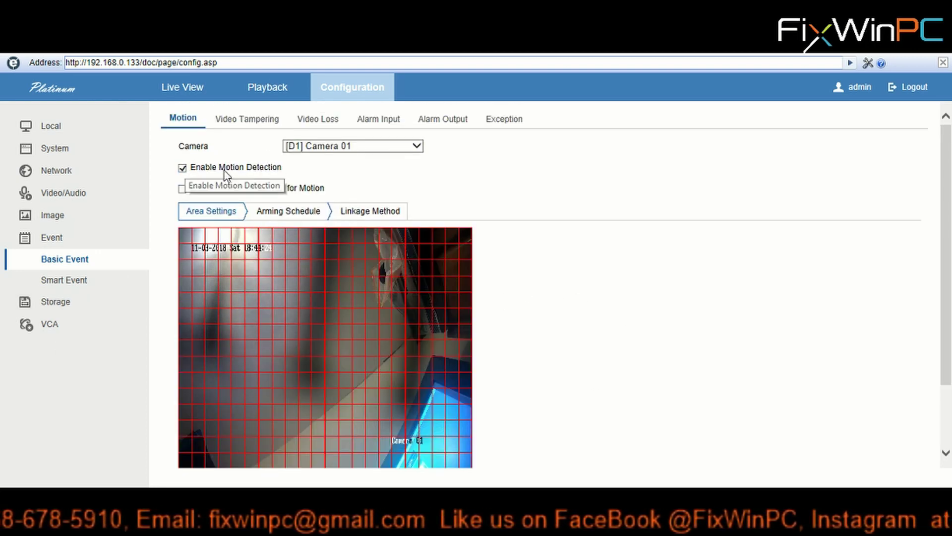
{"action": "left_click", "coordinate": [182, 168]}
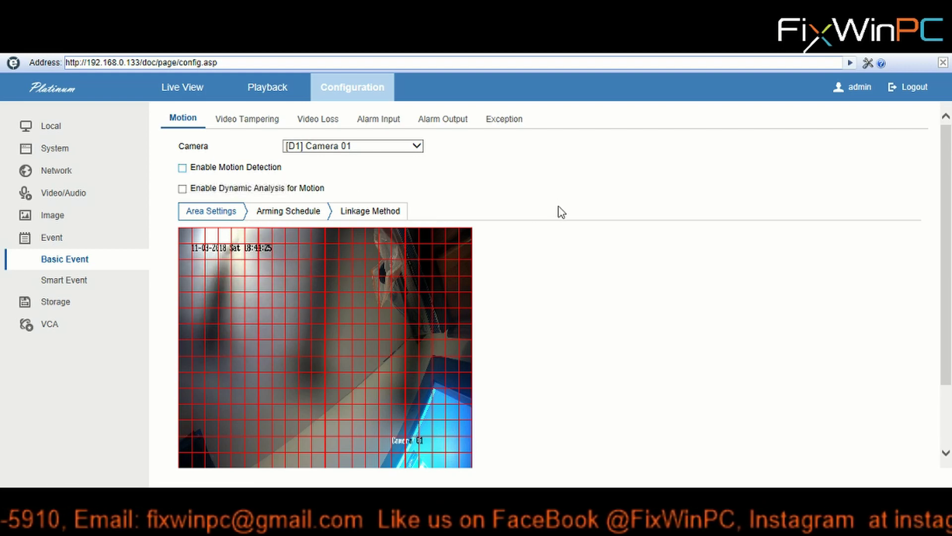
{"action": "left_click", "coordinate": [182, 168]}
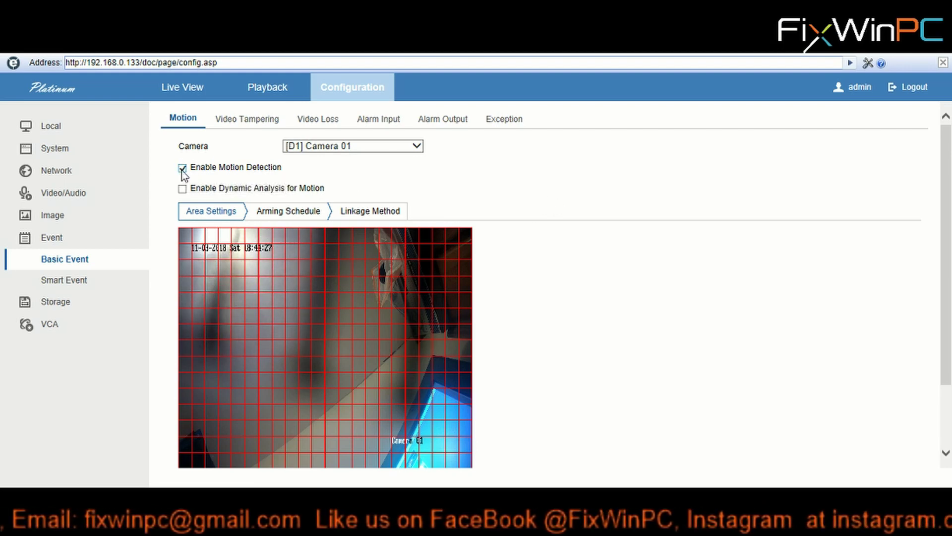
- Clear all existing motion detection areas and confirm the clearing
{"action": "scroll", "coordinate": [515, 248], "scroll_direction": "down", "scroll_amount": 2}
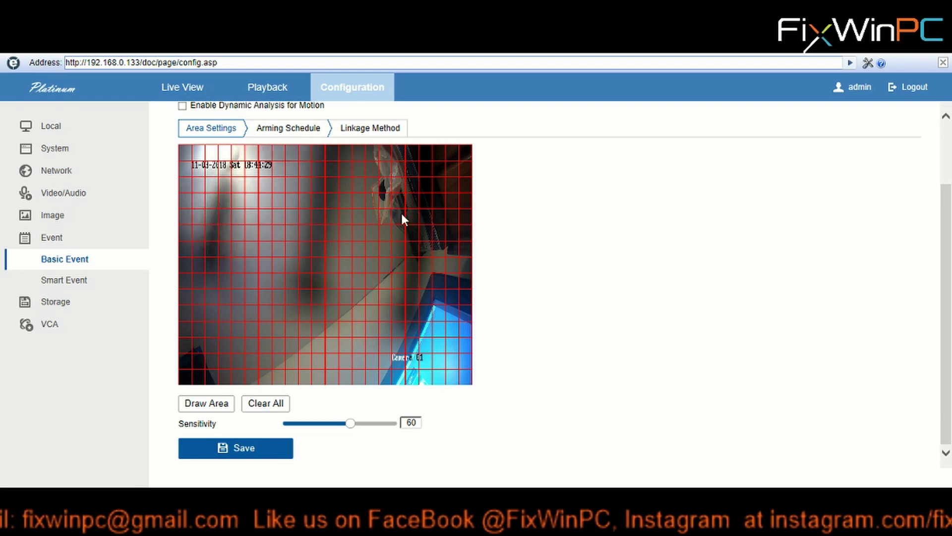
{"action": "scroll", "coordinate": [501, 248], "scroll_direction": "up", "scroll_amount": 2}
{"action": "scroll", "coordinate": [526, 257], "scroll_direction": "down", "scroll_amount": 2}
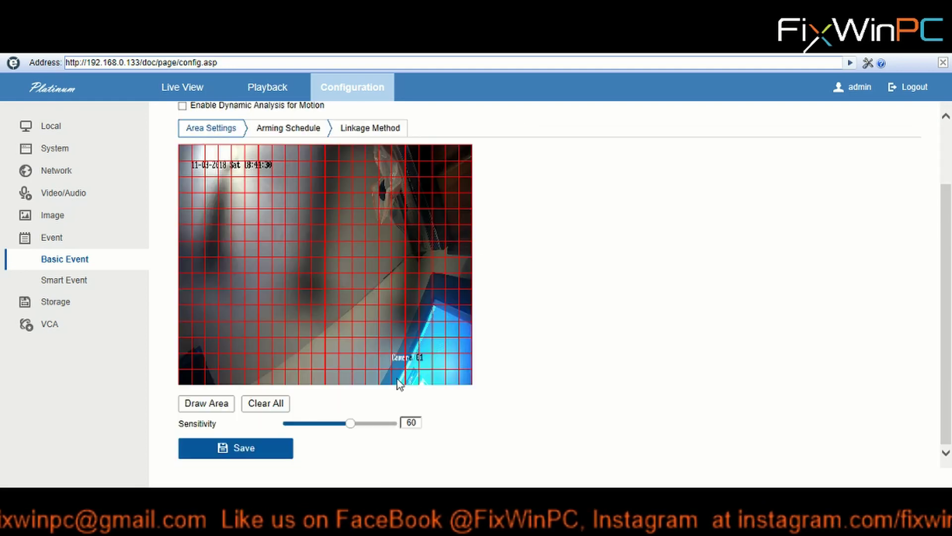
{"action": "left_click", "coordinate": [263, 406]}
{"action": "left_click", "coordinate": [479, 337]}
{"action": "scroll", "coordinate": [605, 367], "scroll_direction": "up", "scroll_amount": 2}
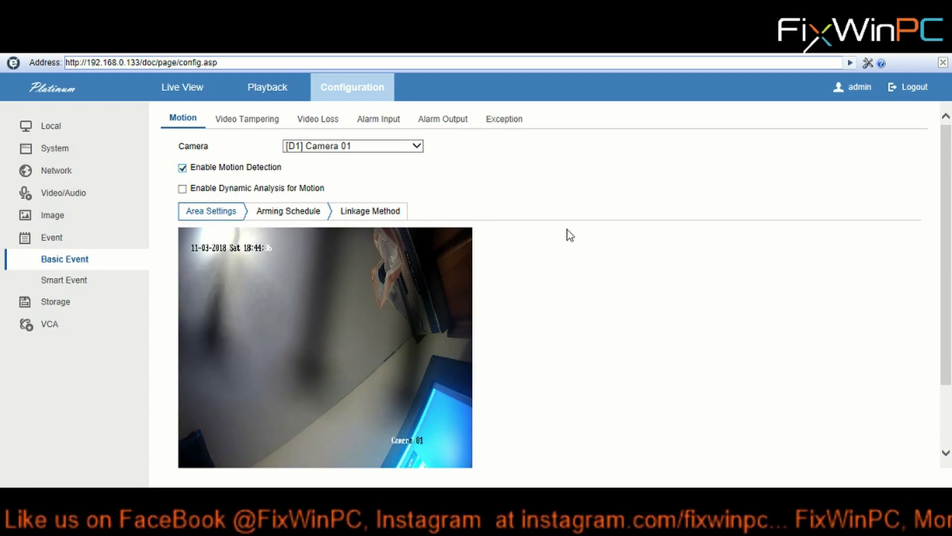
{"action": "scroll", "coordinate": [565, 236], "scroll_direction": "down", "scroll_amount": 1}
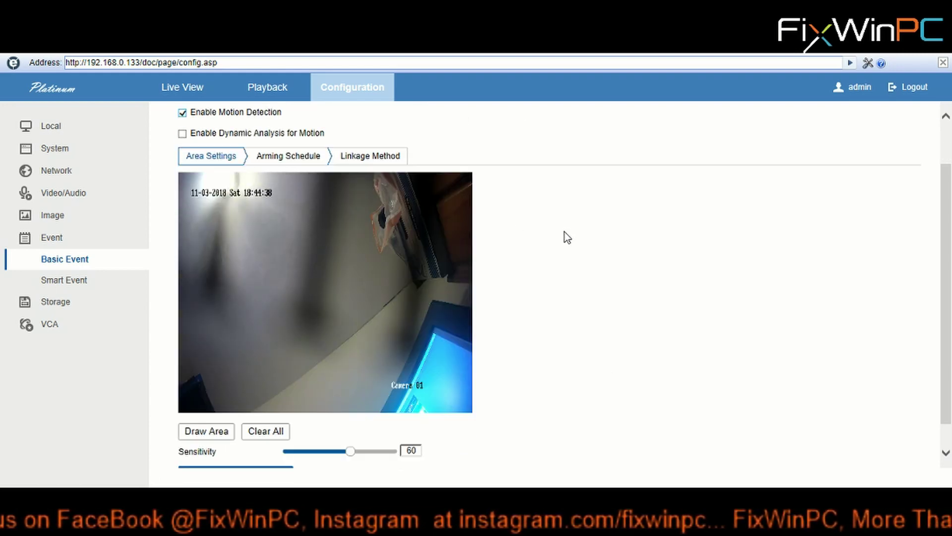
{"action": "scroll", "coordinate": [564, 231], "scroll_direction": "up", "scroll_amount": 1}
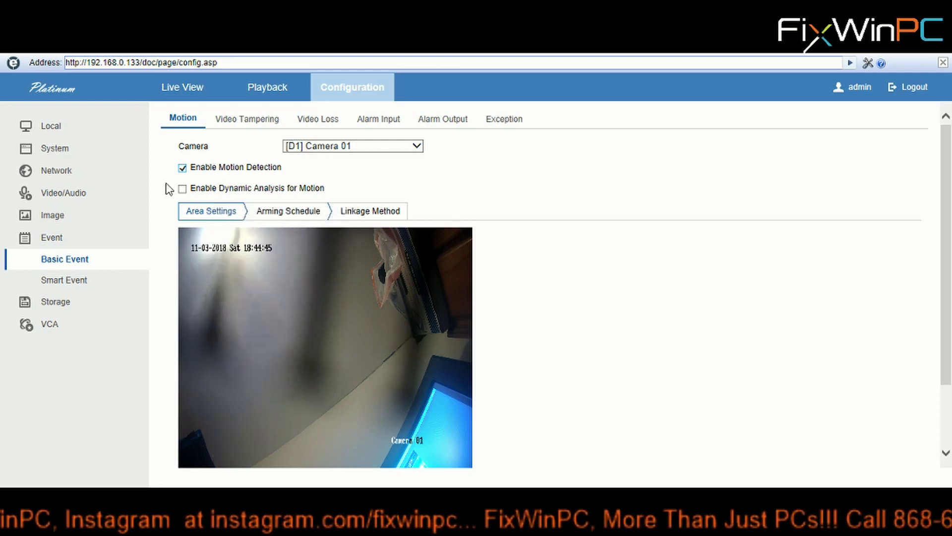
{"action": "scroll", "coordinate": [600, 231], "scroll_direction": "down", "scroll_amount": 3}
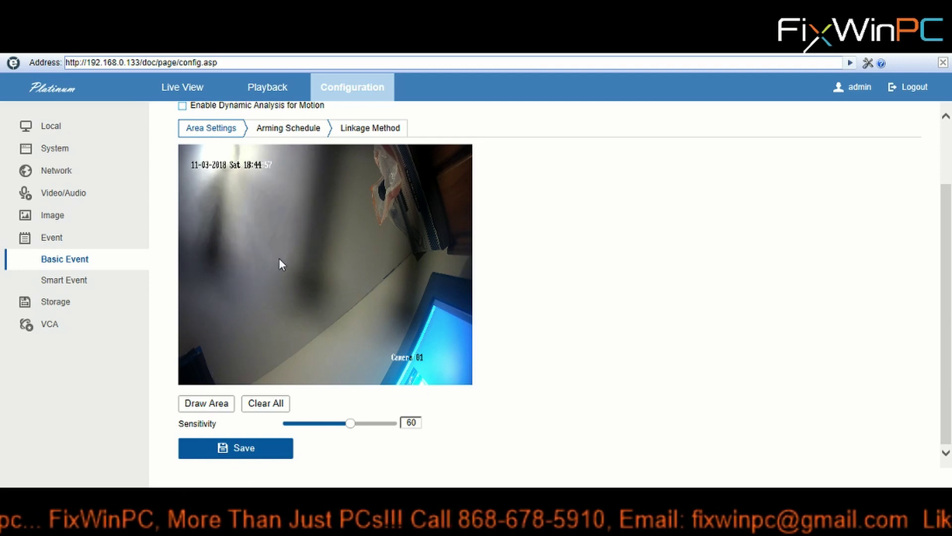
- Draw motion detection areas over the upper-right and lower-left portions of the camera image
{"action": "left_click", "coordinate": [200, 404]}
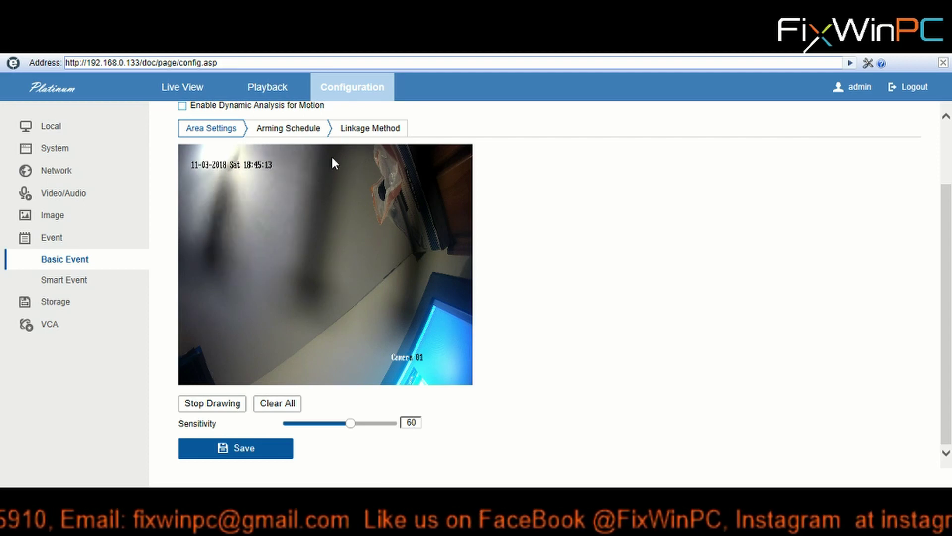
{"action": "mouse_move", "coordinate": [330, 147]}
{"action": "left_mouse_down"}
{"action": "mouse_move", "coordinate": [356, 182]}
{"action": "mouse_move", "coordinate": [412, 210]}
{"action": "mouse_move", "coordinate": [469, 272]}
{"action": "left_mouse_up"}
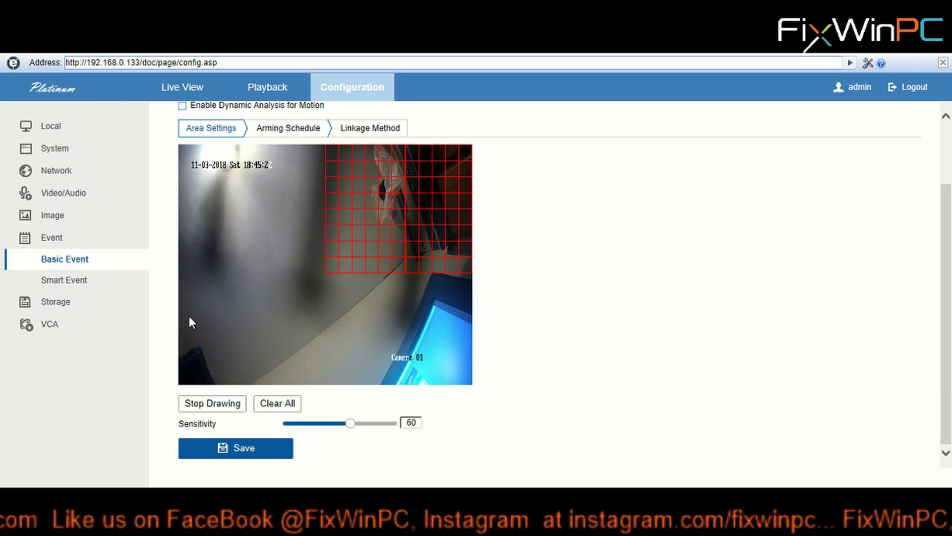
{"action": "mouse_move", "coordinate": [193, 322]}
{"action": "left_mouse_down"}
{"action": "mouse_move", "coordinate": [259, 344]}
{"action": "mouse_move", "coordinate": [286, 384]}
{"action": "left_mouse_up"}
{"action": "left_click_drag", "start_coordinate": [186, 323], "coordinate": [179, 383]}
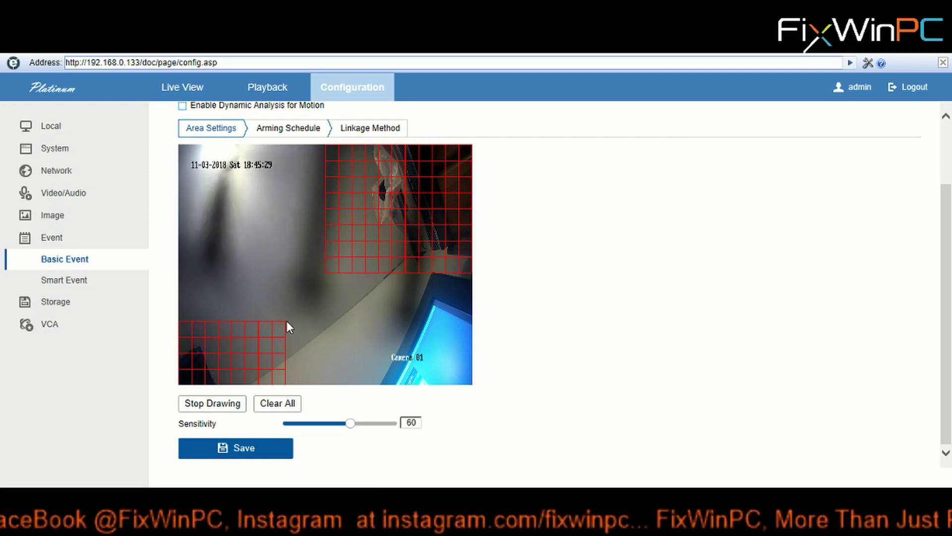
{"action": "mouse_move", "coordinate": [280, 282]}
{"action": "left_mouse_down"}
{"action": "mouse_move", "coordinate": [302, 333]}
{"action": "mouse_move", "coordinate": [374, 387]}
{"action": "mouse_move", "coordinate": [382, 347]}
{"action": "left_mouse_up"}
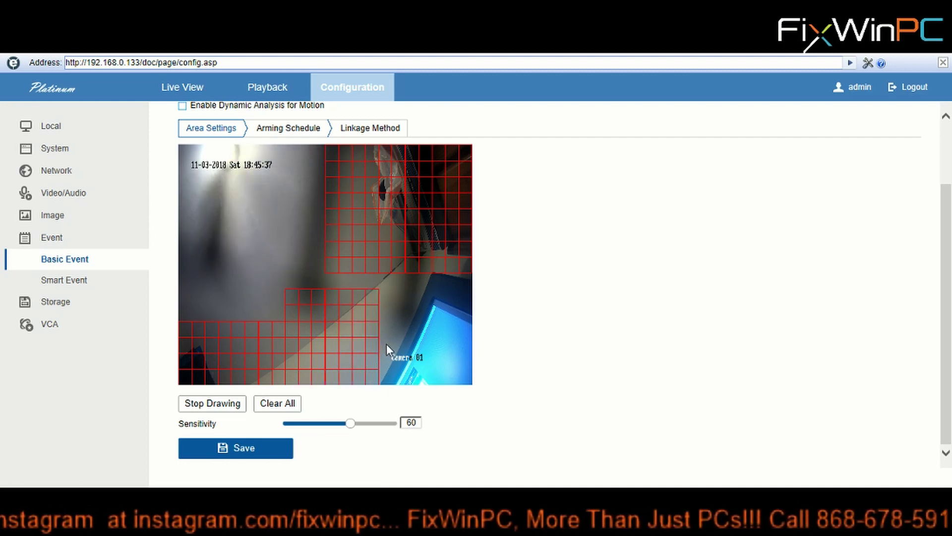
{"action": "mouse_move", "coordinate": [394, 343]}
{"action": "left_mouse_down"}
{"action": "mouse_move", "coordinate": [383, 335]}
{"action": "mouse_move", "coordinate": [387, 295]}
{"action": "left_mouse_up"}
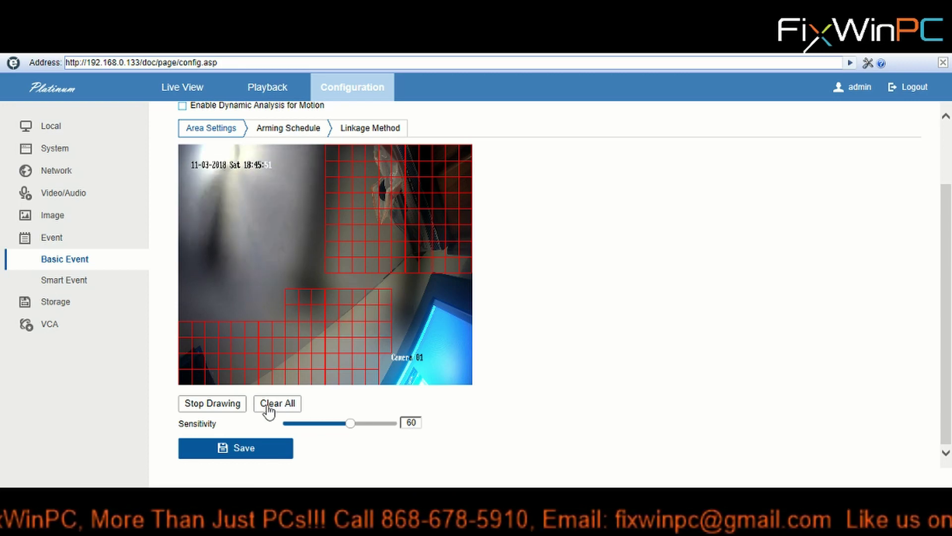
- Stop drawing and save Camera 01's new motion detection areas
{"action": "left_click", "coordinate": [208, 404]}
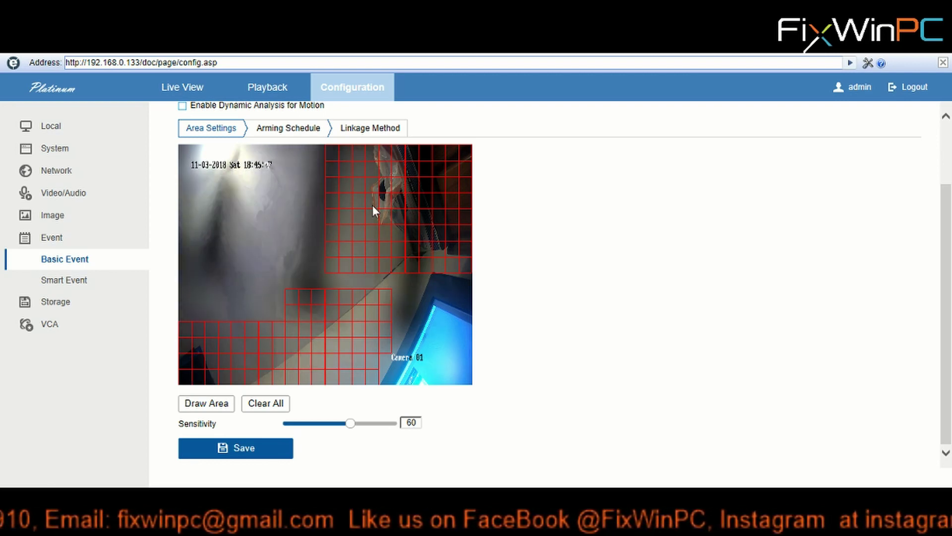
{"action": "left_click", "coordinate": [232, 456]}
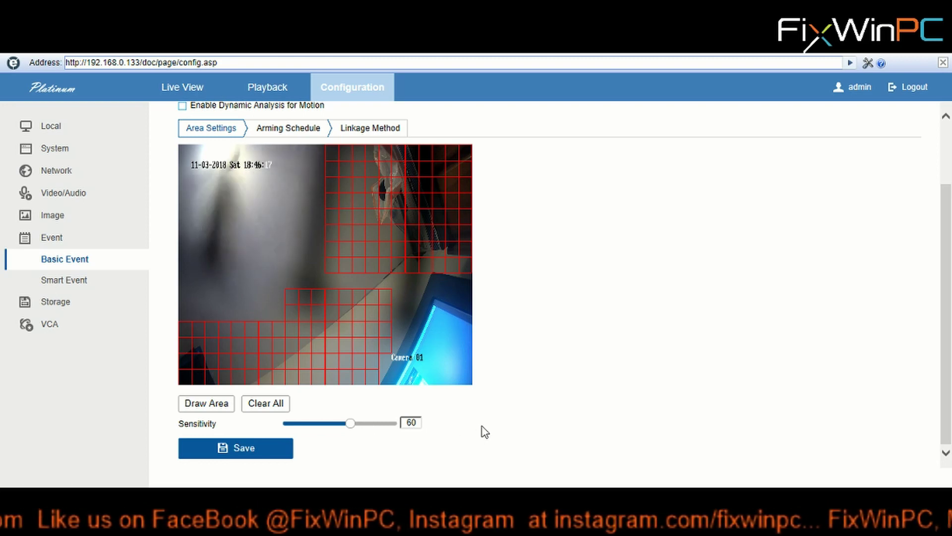
{"action": "scroll", "coordinate": [406, 295], "scroll_direction": "up", "scroll_amount": 1}
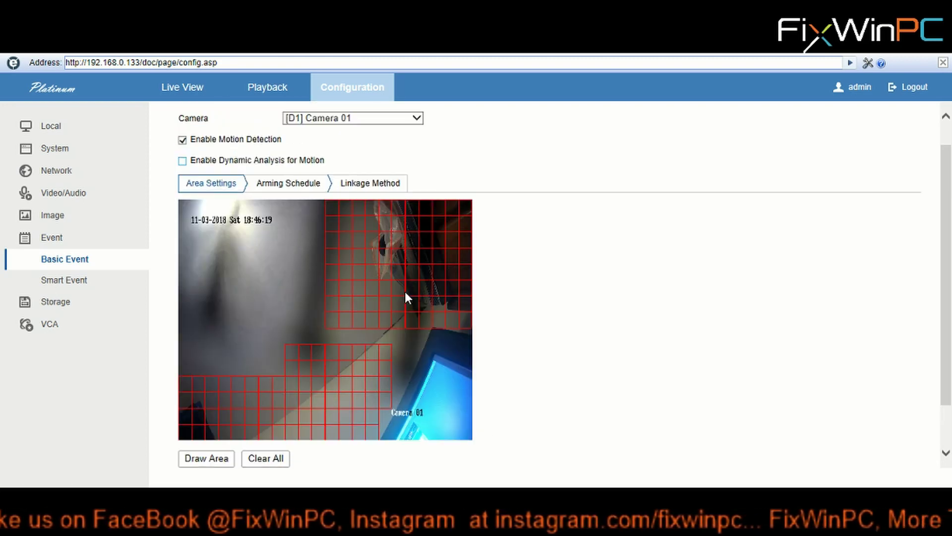
{"action": "scroll", "coordinate": [405, 296], "scroll_direction": "down", "scroll_amount": 1}
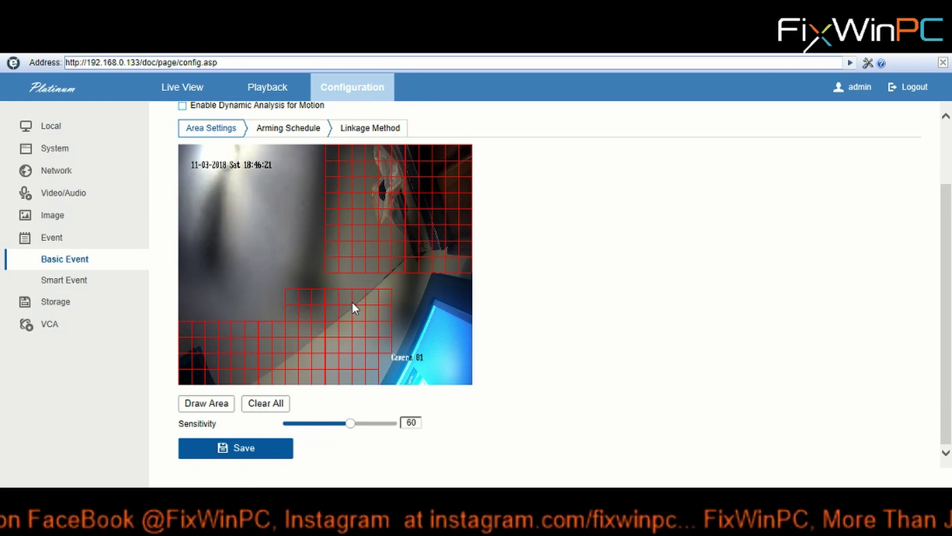
{"action": "scroll", "coordinate": [352, 303], "scroll_direction": "up", "scroll_amount": 1}
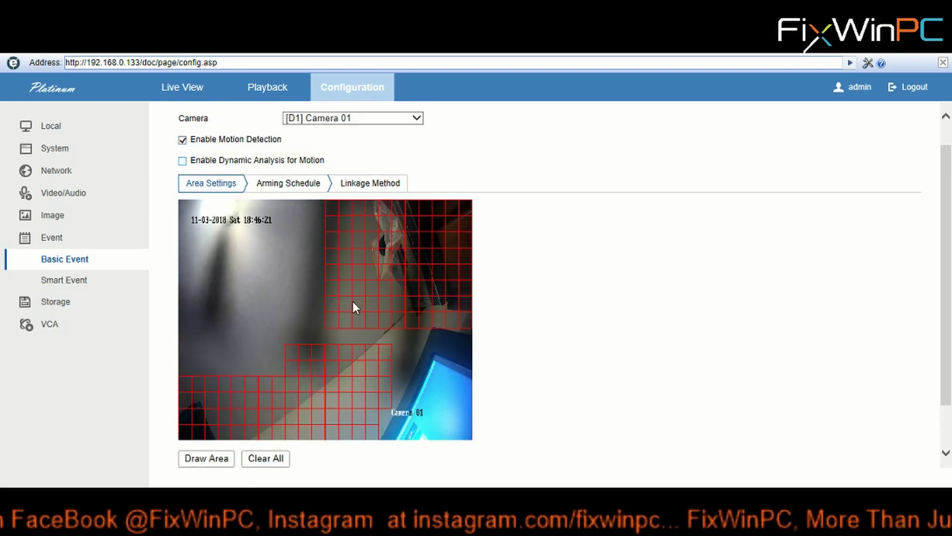
- In the weekly arming schedule, set Monday's armed time to 08:00–20:00
{"action": "left_click", "coordinate": [280, 186]}
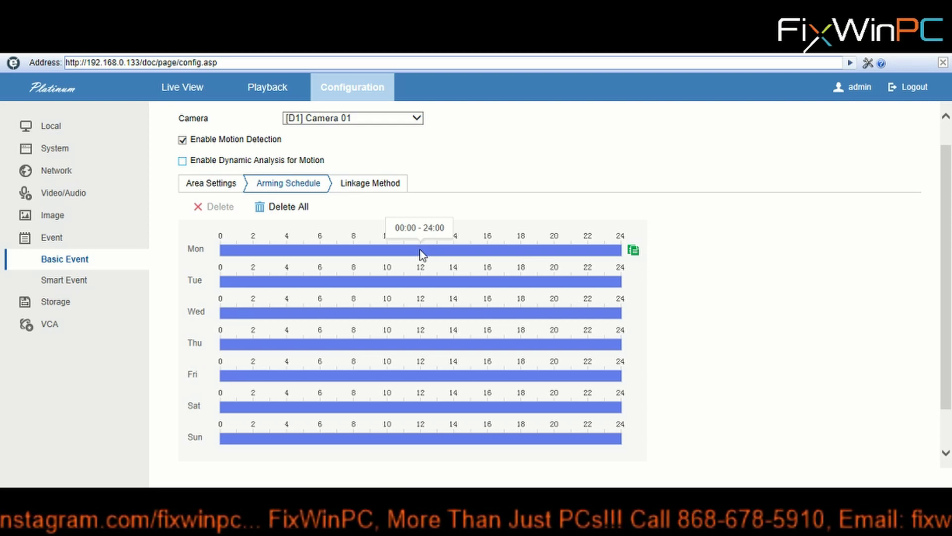
{"action": "left_click", "coordinate": [421, 253]}
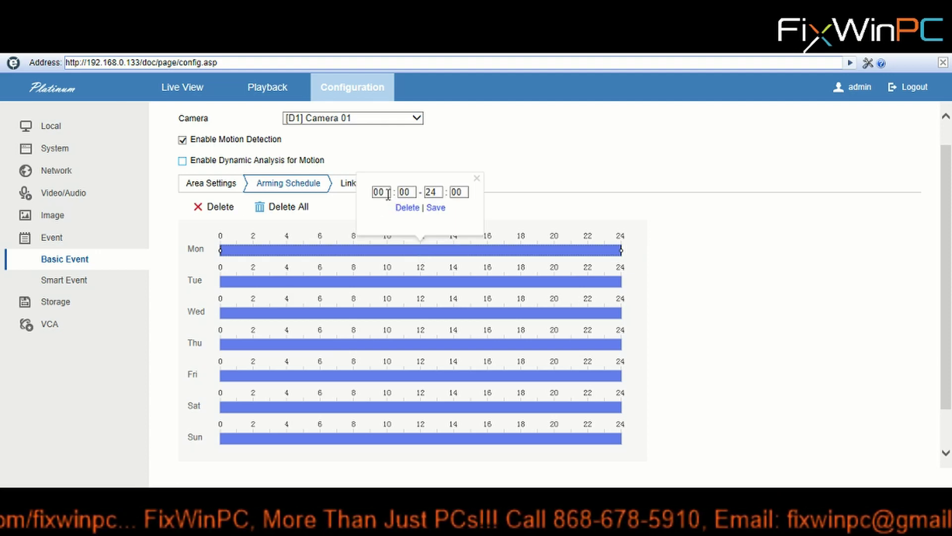
{"action": "left_click_drag", "start_coordinate": [387, 194], "coordinate": [367, 198]}
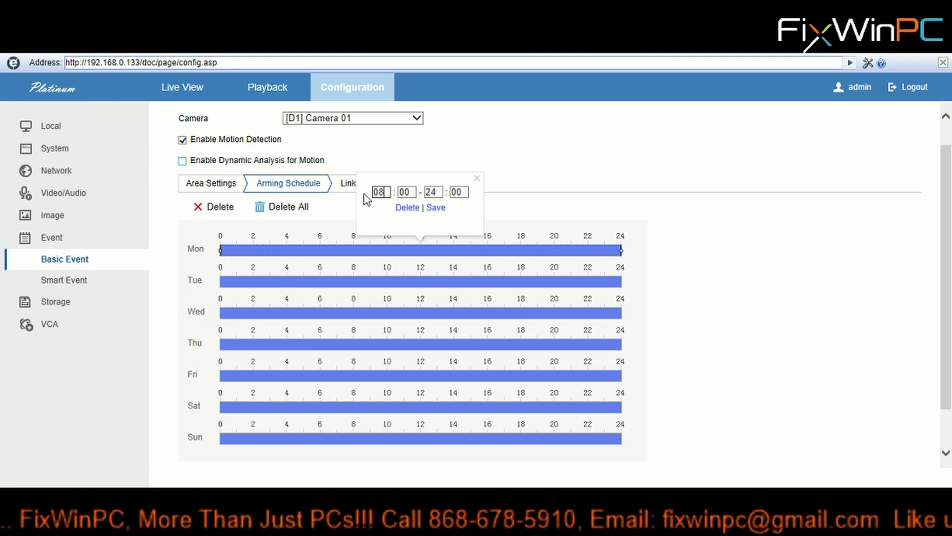
{"action": "left_click_drag", "start_coordinate": [440, 192], "coordinate": [422, 195]}
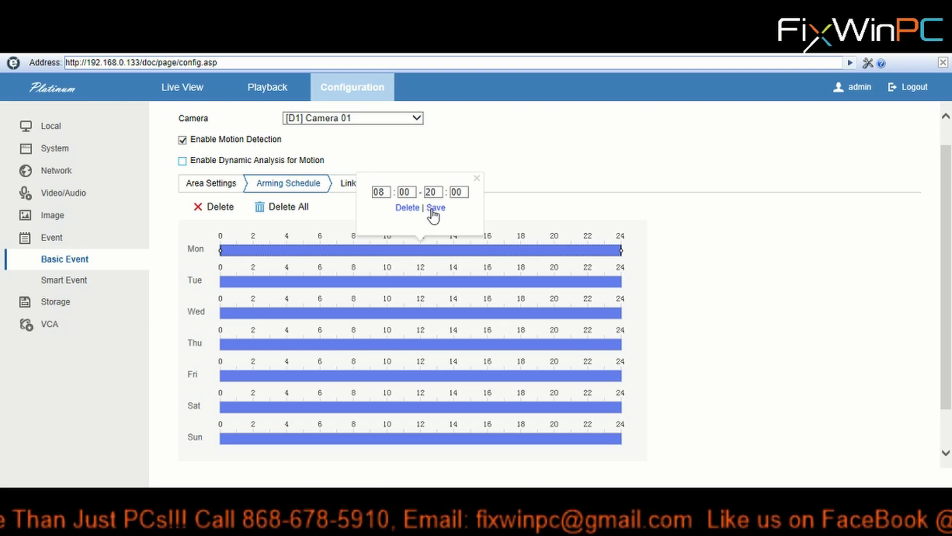
{"action": "left_click", "coordinate": [435, 209]}
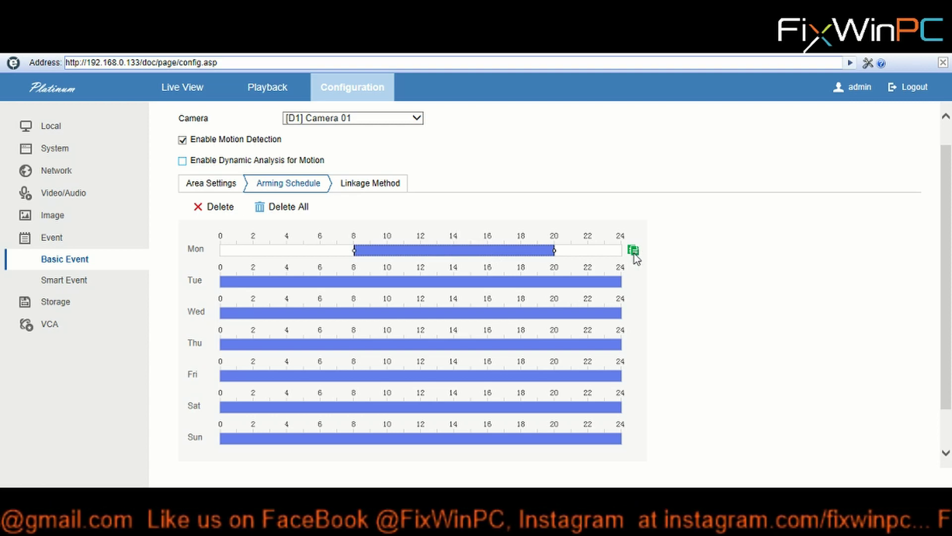
- Copy Monday's 08:00–20:00 schedule to Tuesday through Friday
{"action": "left_click", "coordinate": [633, 251]}
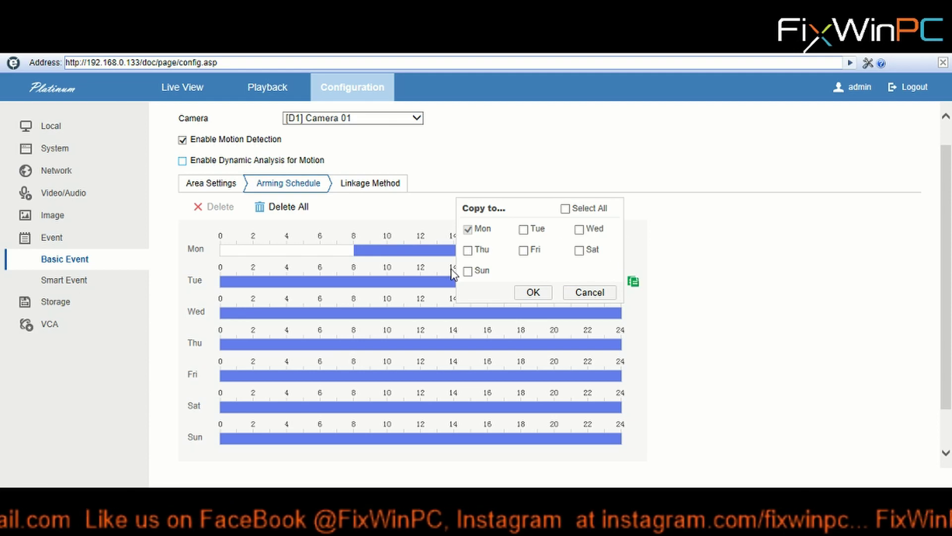
{"action": "left_click", "coordinate": [524, 230]}
{"action": "left_click", "coordinate": [578, 230]}
{"action": "left_click", "coordinate": [468, 250]}
{"action": "left_click", "coordinate": [524, 250]}
{"action": "left_click", "coordinate": [533, 292]}
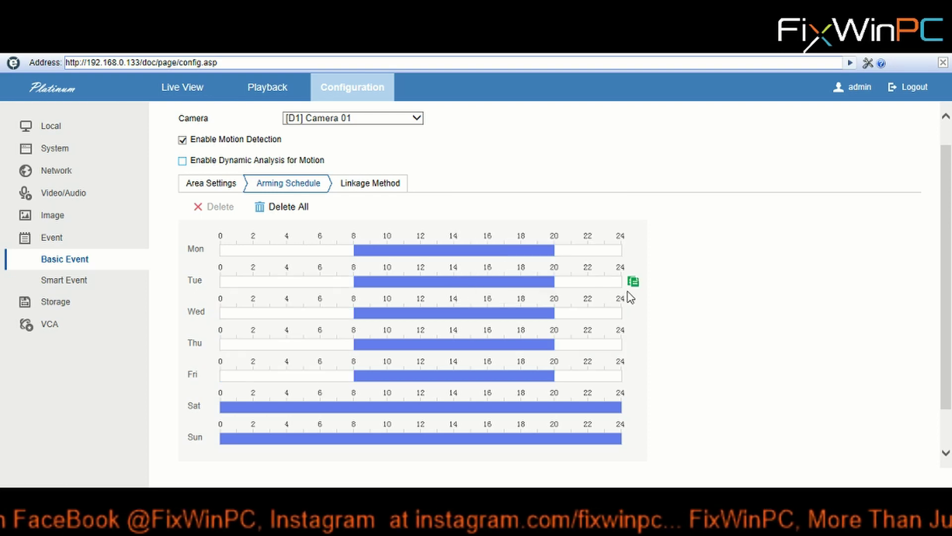
{"action": "scroll", "coordinate": [678, 336], "scroll_direction": "down", "scroll_amount": 2}
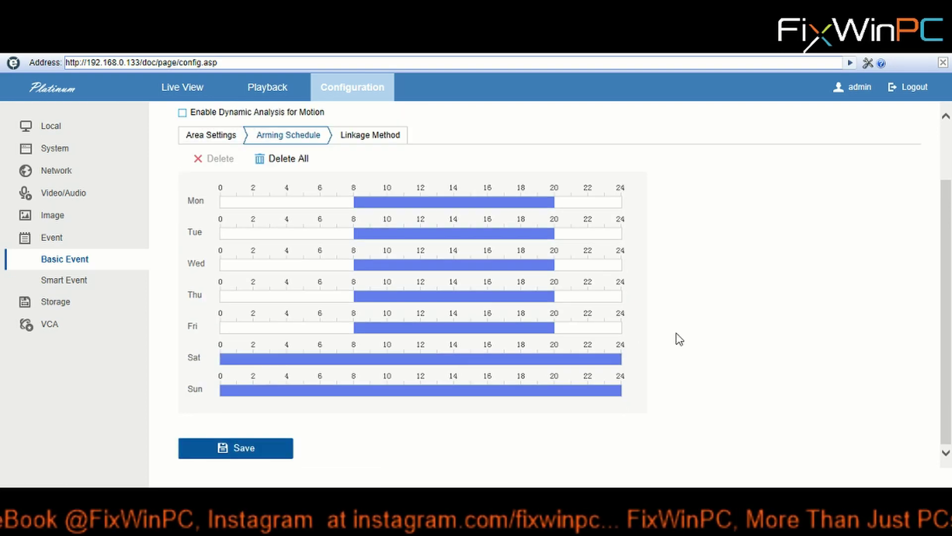
{"action": "scroll", "coordinate": [678, 336], "scroll_direction": "up", "scroll_amount": 3}
{"action": "scroll", "coordinate": [679, 339], "scroll_direction": "down", "scroll_amount": 2}
{"action": "scroll", "coordinate": [679, 339], "scroll_direction": "down", "scroll_amount": 1}
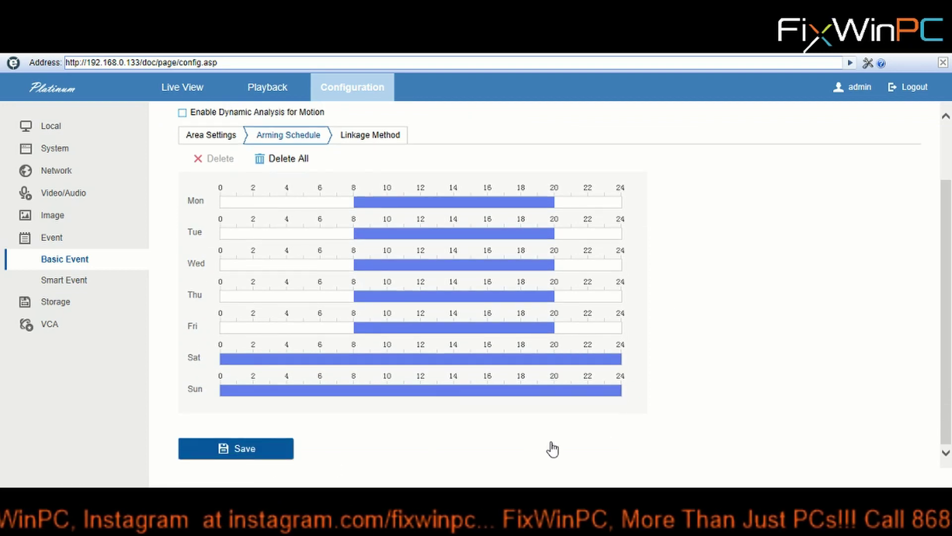
{"action": "scroll", "coordinate": [716, 297], "scroll_direction": "up", "scroll_amount": 3}
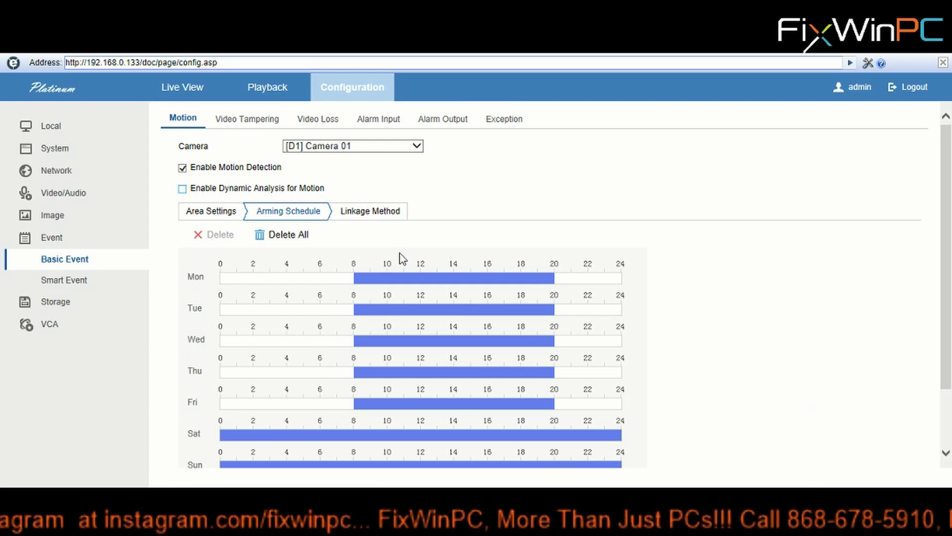
{"action": "mouse_move", "coordinate": [370, 287]}
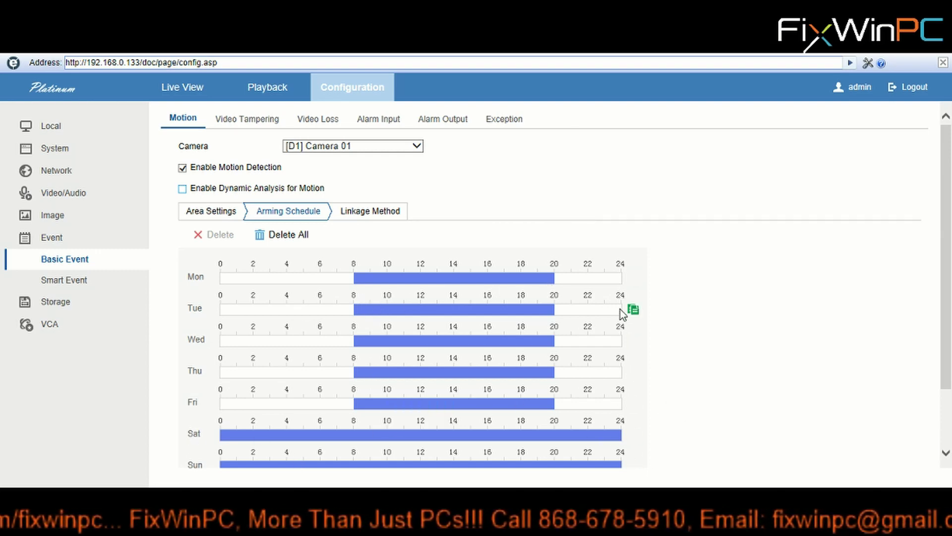
- Change Monday's armed time range to 00:00–24:00
{"action": "left_click", "coordinate": [633, 278]}
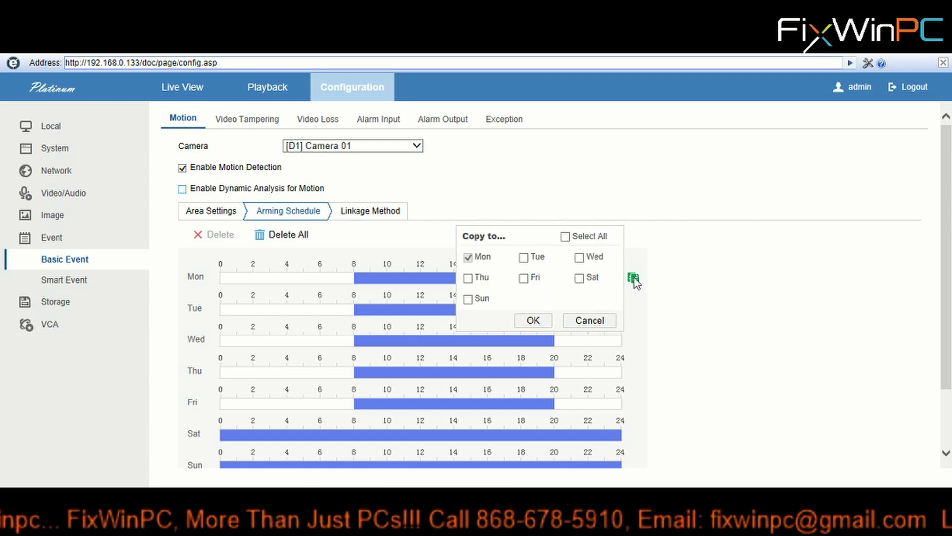
{"action": "left_click", "coordinate": [421, 278]}
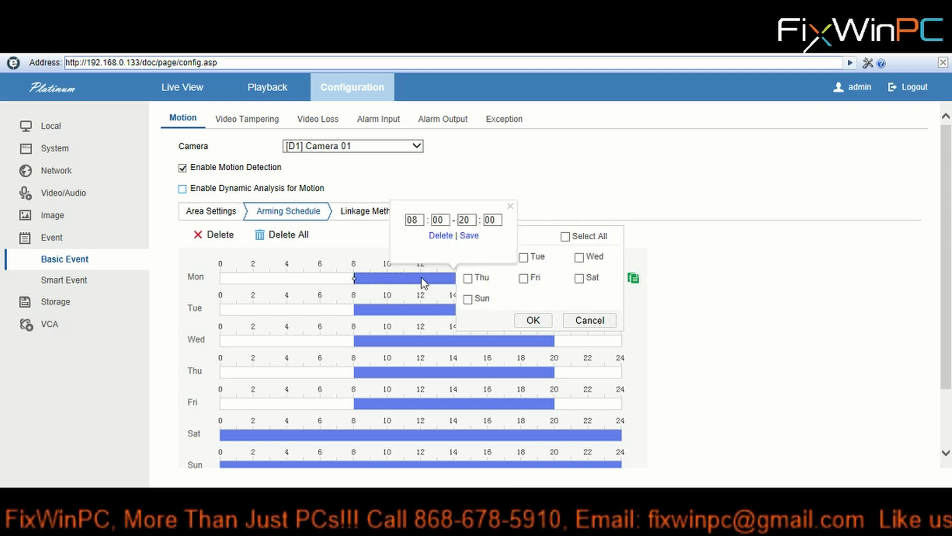
{"action": "left_click_drag", "start_coordinate": [423, 221], "coordinate": [399, 221]}
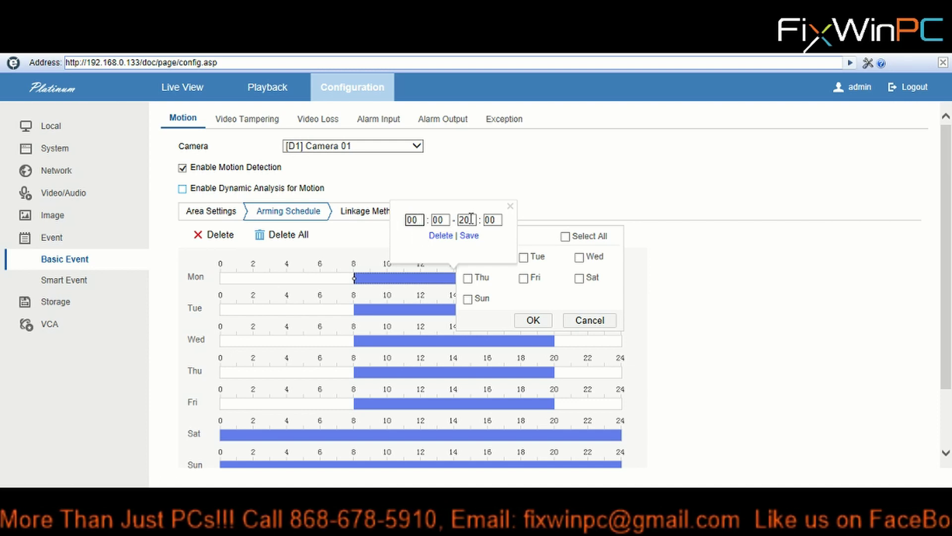
{"action": "left_click_drag", "start_coordinate": [471, 219], "coordinate": [459, 221]}
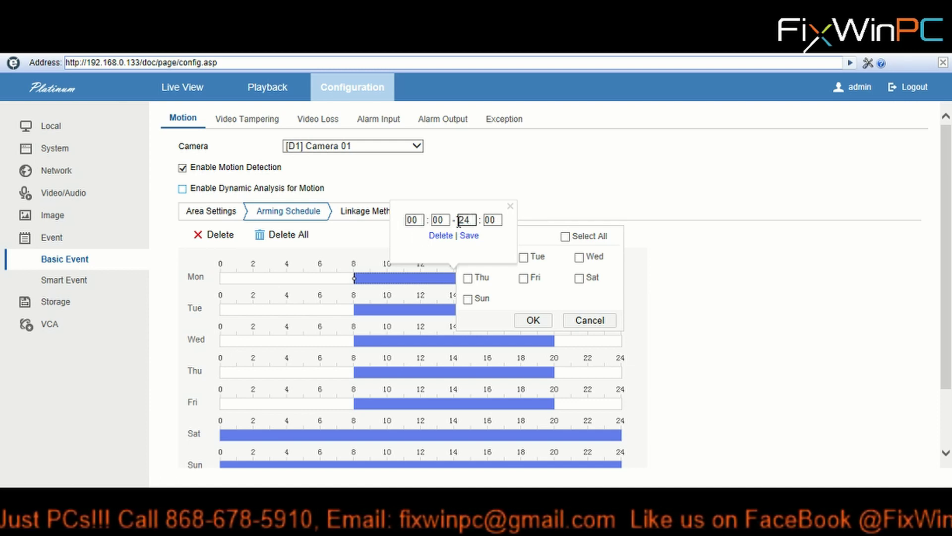
{"action": "left_click", "coordinate": [469, 235]}
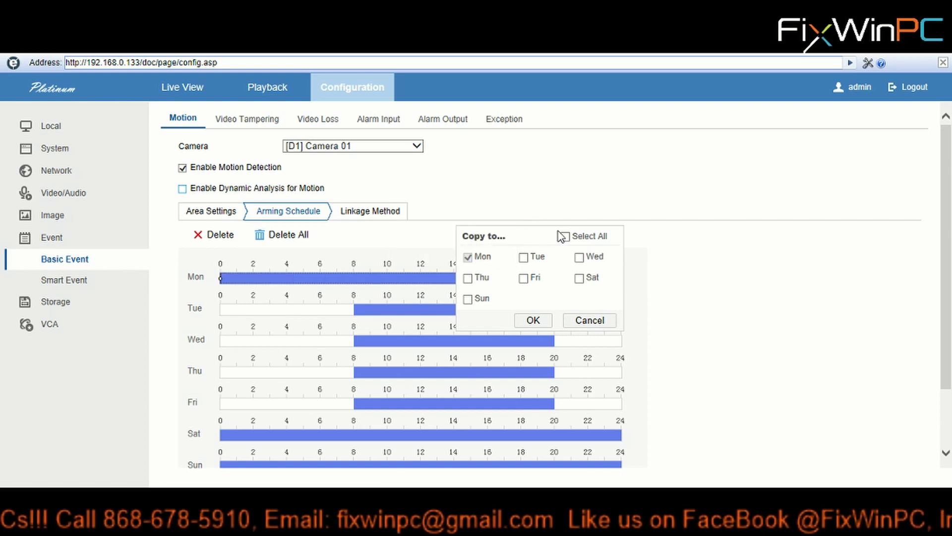
- Copy Monday's full-day schedule to all seven days and save the schedule
{"action": "left_click", "coordinate": [565, 237]}
{"action": "left_click", "coordinate": [543, 320]}
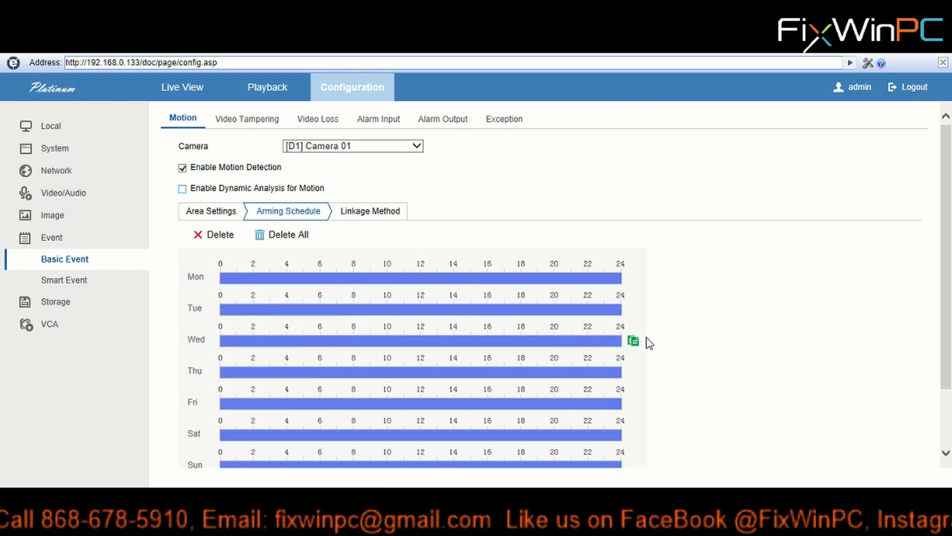
{"action": "scroll", "coordinate": [660, 325], "scroll_direction": "down", "scroll_amount": 3}
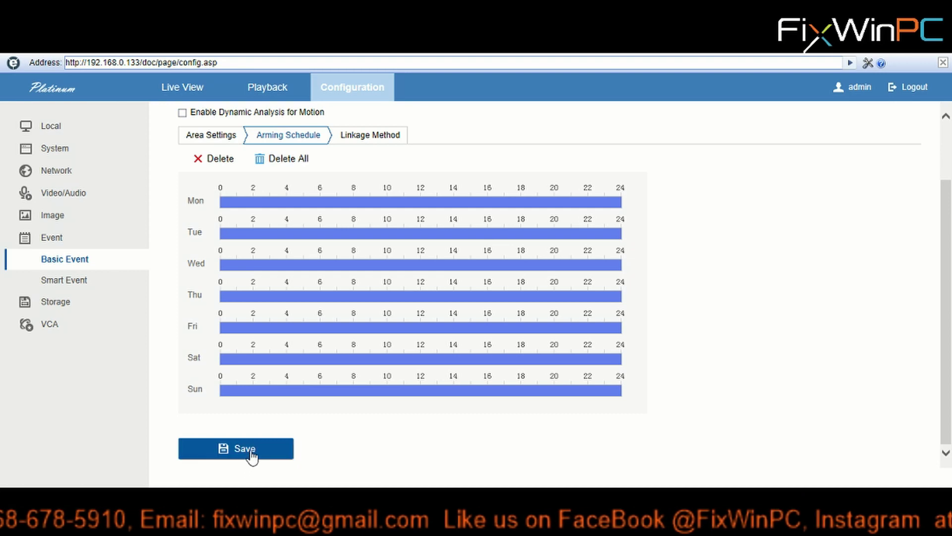
{"action": "left_click", "coordinate": [258, 455]}
{"action": "scroll", "coordinate": [680, 353], "scroll_direction": "up", "scroll_amount": 3}
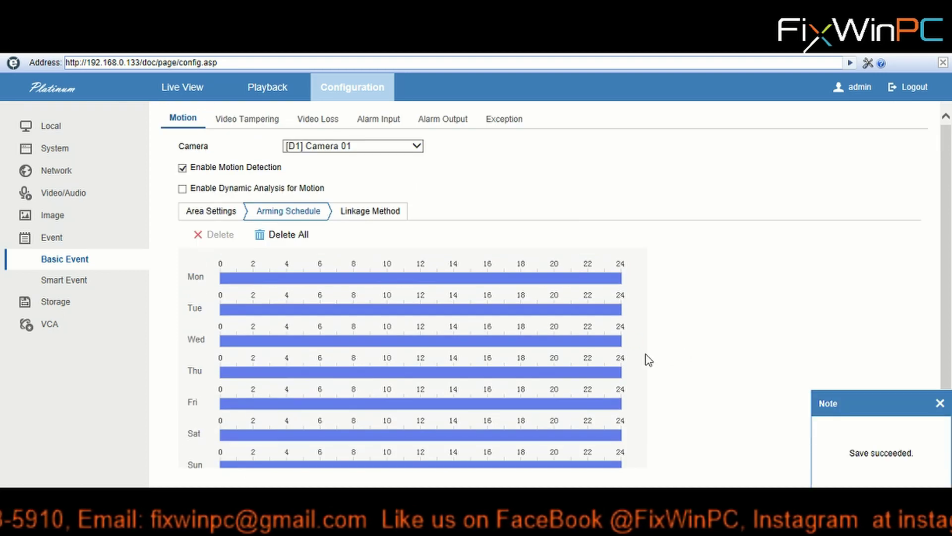
- In the Linkage Method tab, leave D1 as the only ticked trigger channel, clearing D2–D5
{"action": "left_click", "coordinate": [369, 217]}
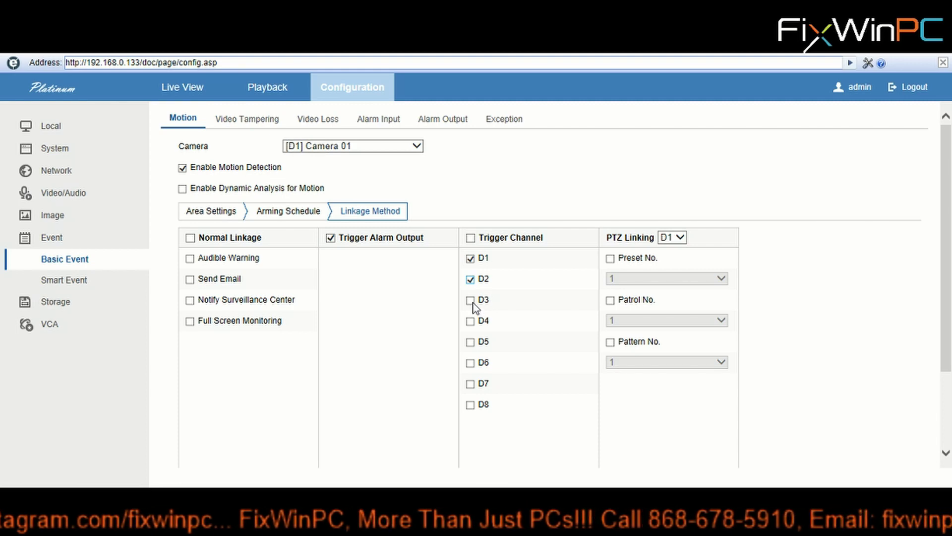
{"action": "left_click", "coordinate": [470, 321]}
{"action": "left_click", "coordinate": [470, 342]}
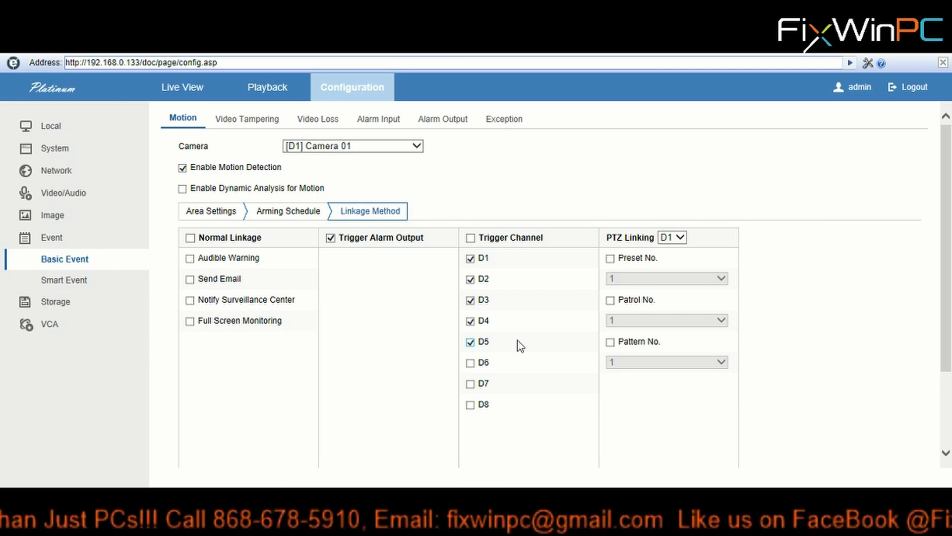
{"action": "left_click", "coordinate": [470, 341]}
{"action": "left_click", "coordinate": [470, 322]}
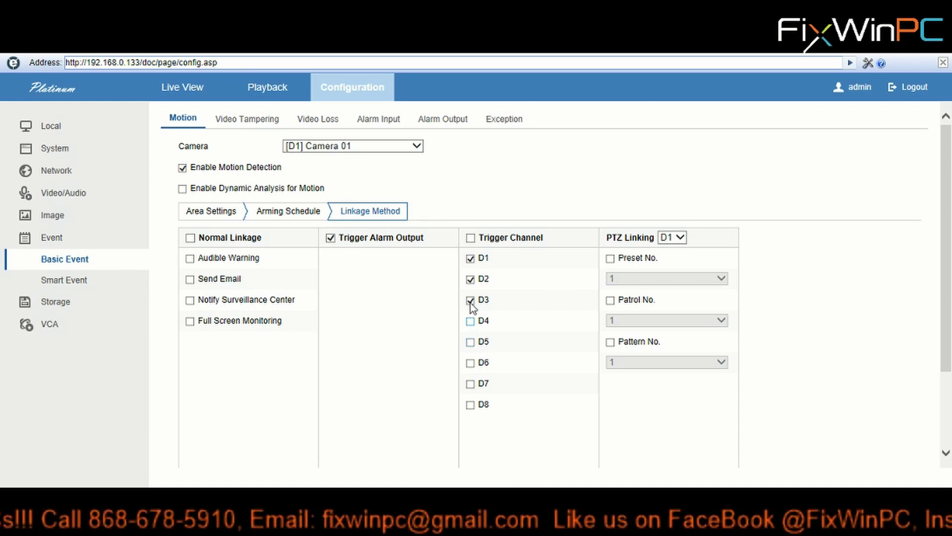
{"action": "left_click", "coordinate": [471, 300]}
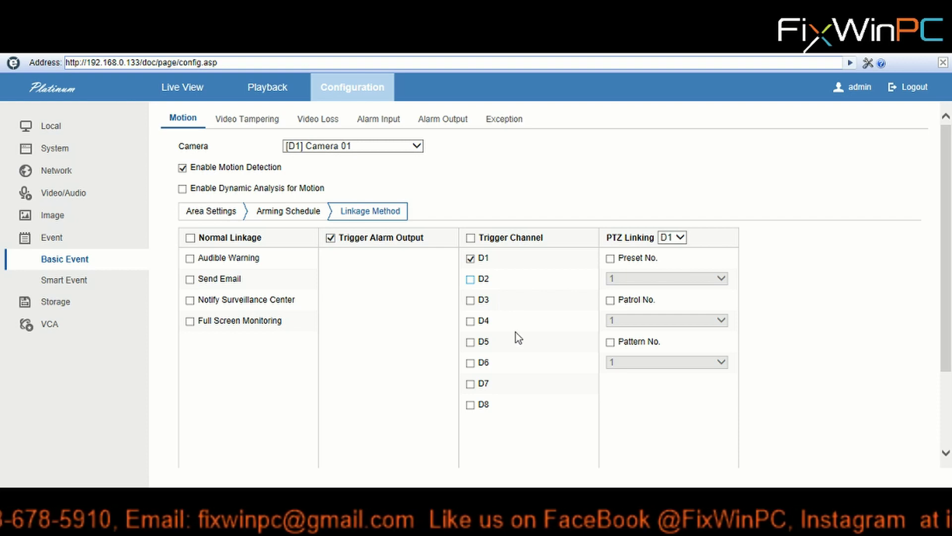
{"action": "left_click", "coordinate": [680, 238]}
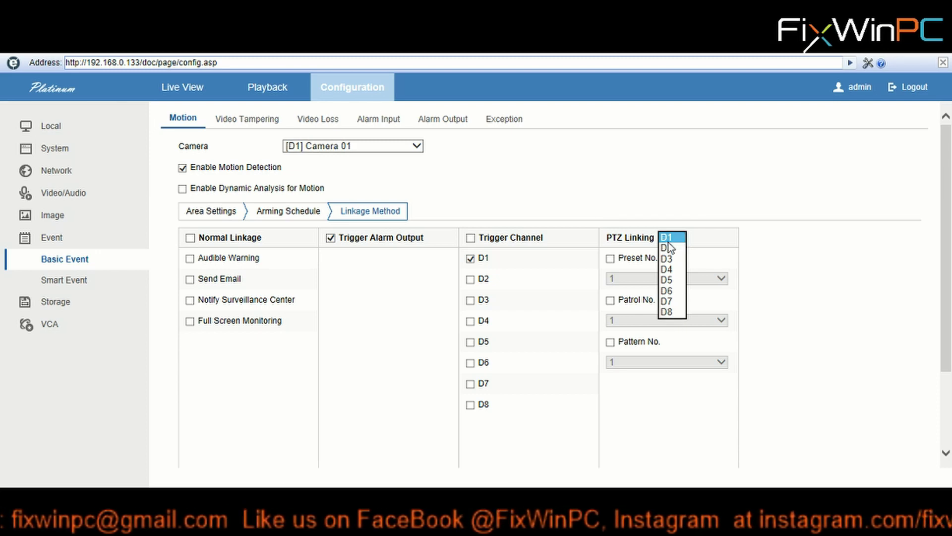
{"action": "left_click", "coordinate": [693, 234]}
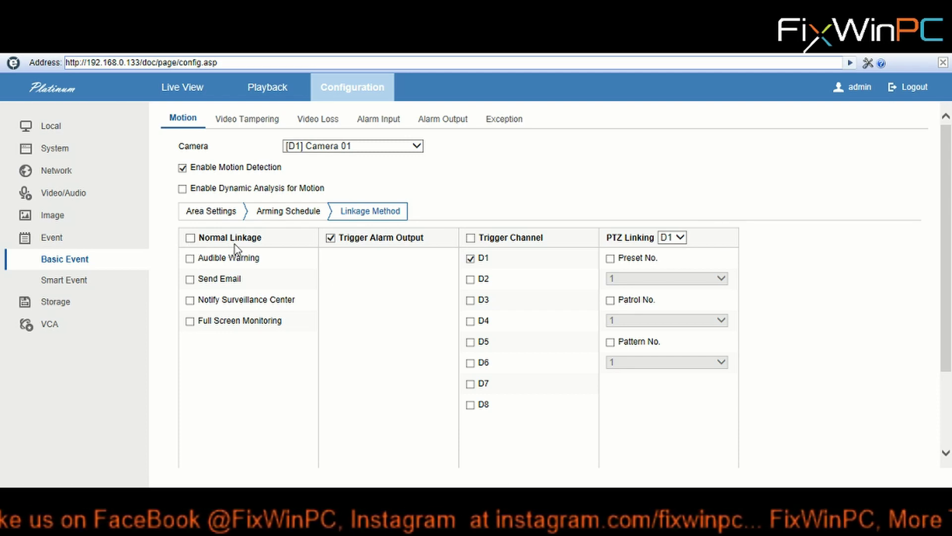
- Tick Normal Linkage to enable Audible Warning, Send Email, Notify Surveillance Center and Full Screen Monitoring
{"action": "left_click", "coordinate": [191, 238]}
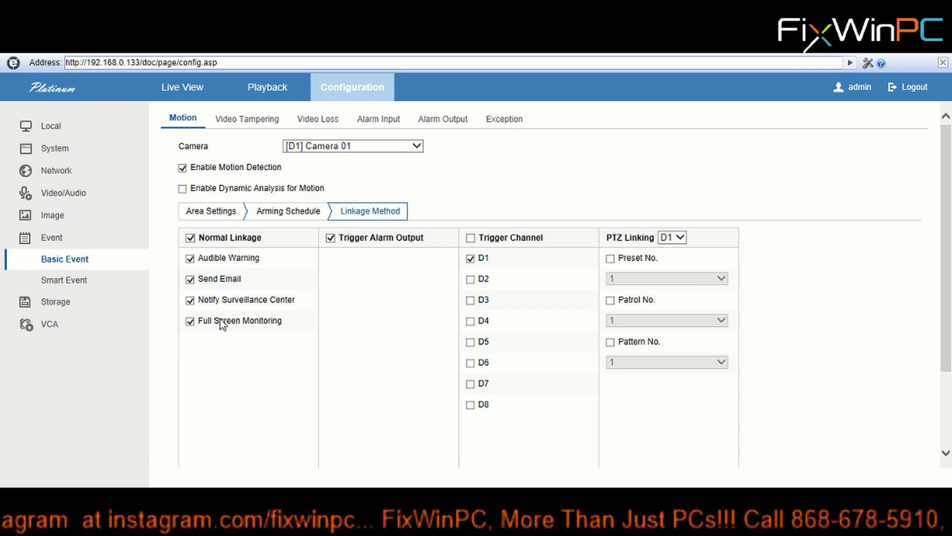
- Reduce the Normal Linkage actions to Send Email only, unticking Notify Surveillance Center and Full Screen Monitoring
{"action": "left_click", "coordinate": [190, 237]}
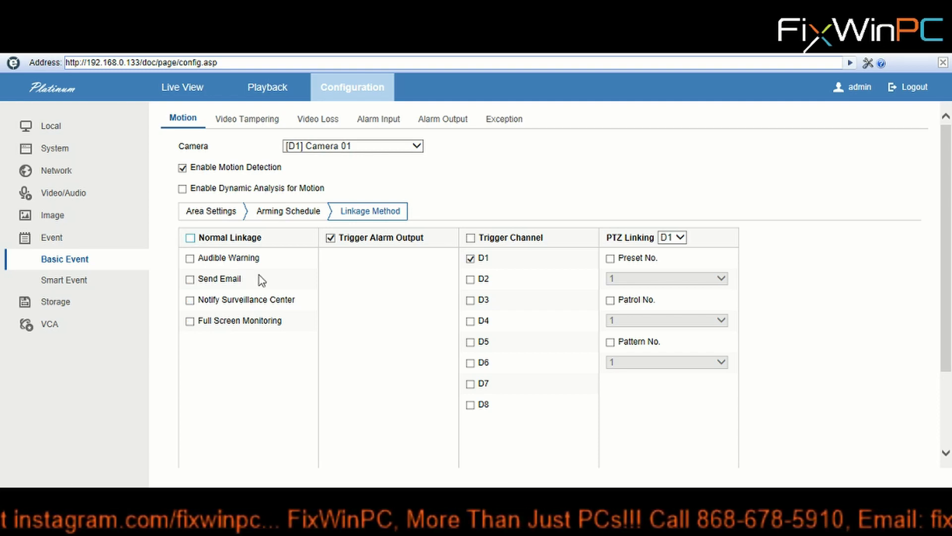
{"action": "left_click", "coordinate": [190, 279]}
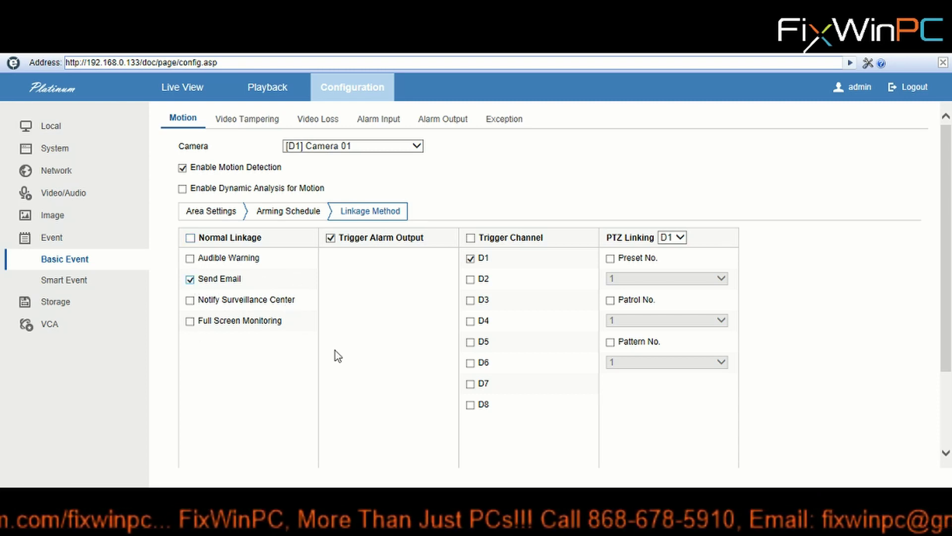
{"action": "left_click", "coordinate": [190, 300]}
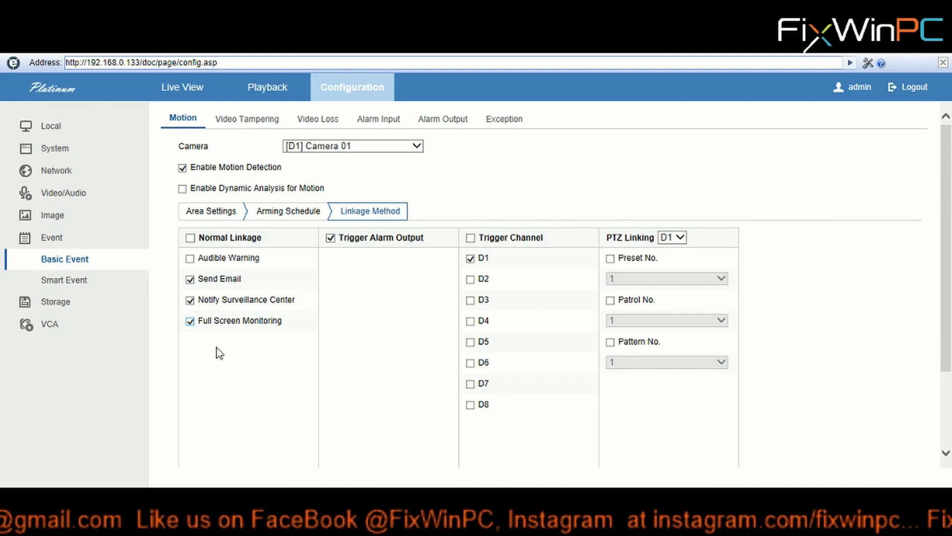
{"action": "left_click", "coordinate": [190, 322]}
{"action": "left_click", "coordinate": [190, 301]}
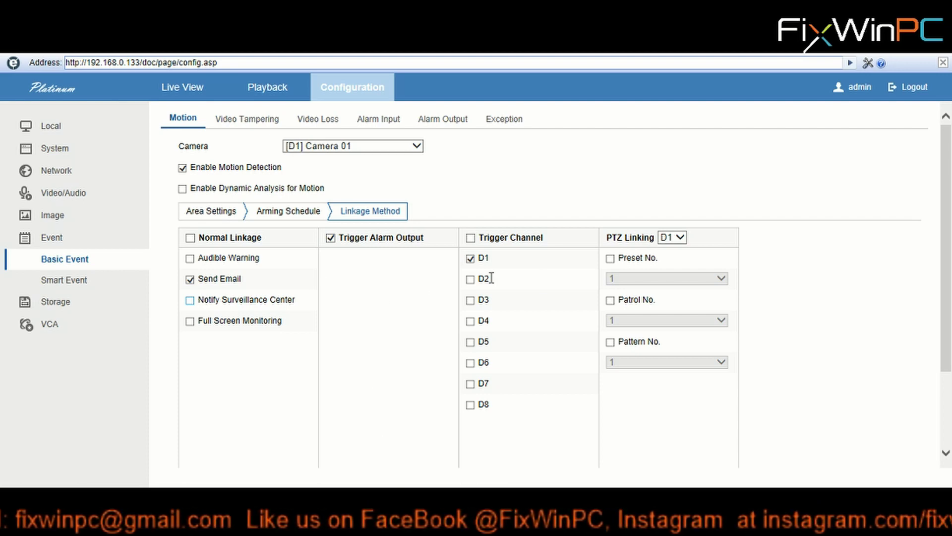
- Save Camera 01's linkage settings with Send Email and trigger channel D1
{"action": "scroll", "coordinate": [419, 328], "scroll_direction": "down", "scroll_amount": 2}
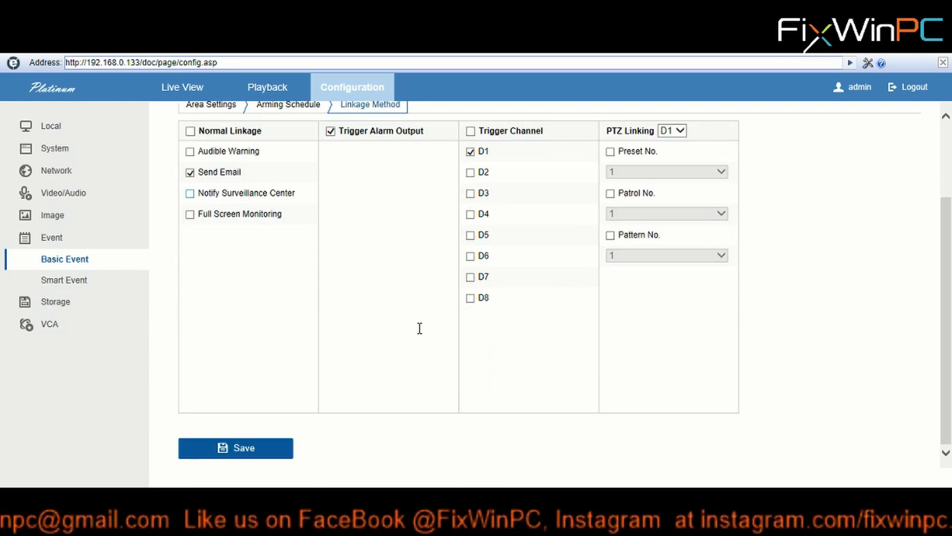
{"action": "left_click", "coordinate": [242, 452]}
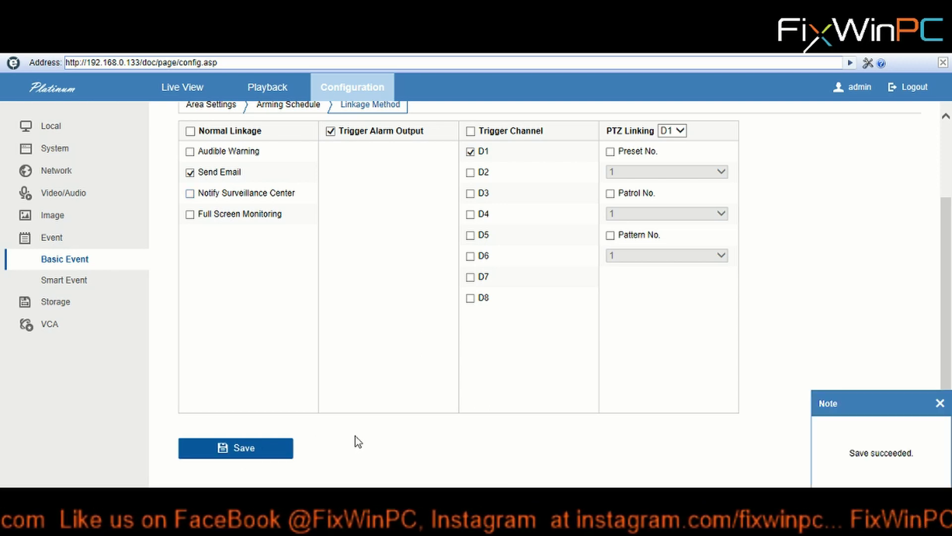
{"action": "scroll", "coordinate": [400, 424], "scroll_direction": "up", "scroll_amount": 2}
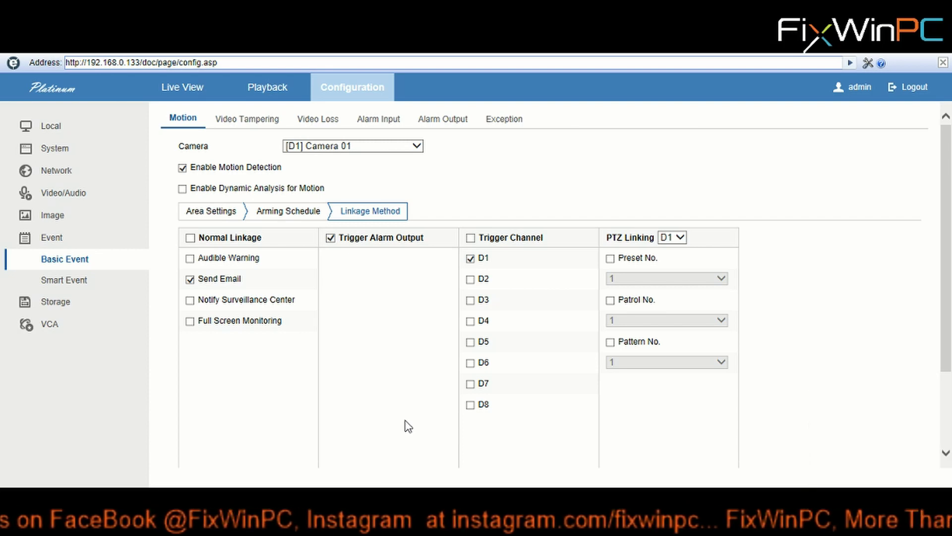
{"action": "left_click", "coordinate": [262, 212]}
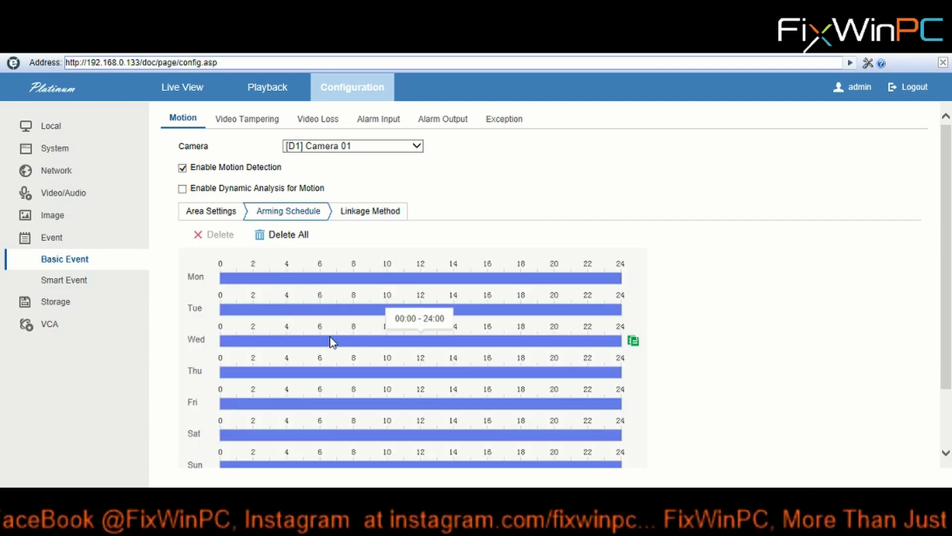
{"action": "scroll", "coordinate": [337, 355], "scroll_direction": "down", "scroll_amount": 2}
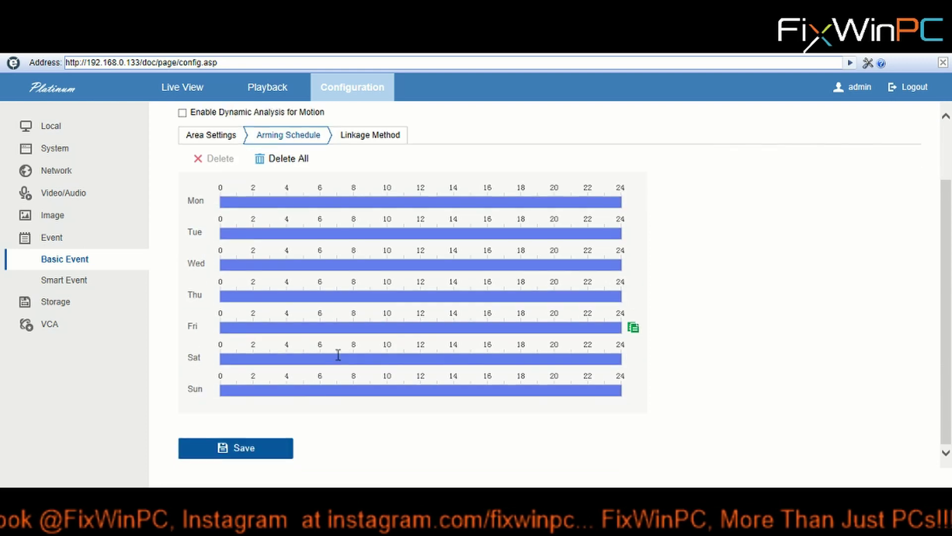
{"action": "scroll", "coordinate": [338, 355], "scroll_direction": "up", "scroll_amount": 2}
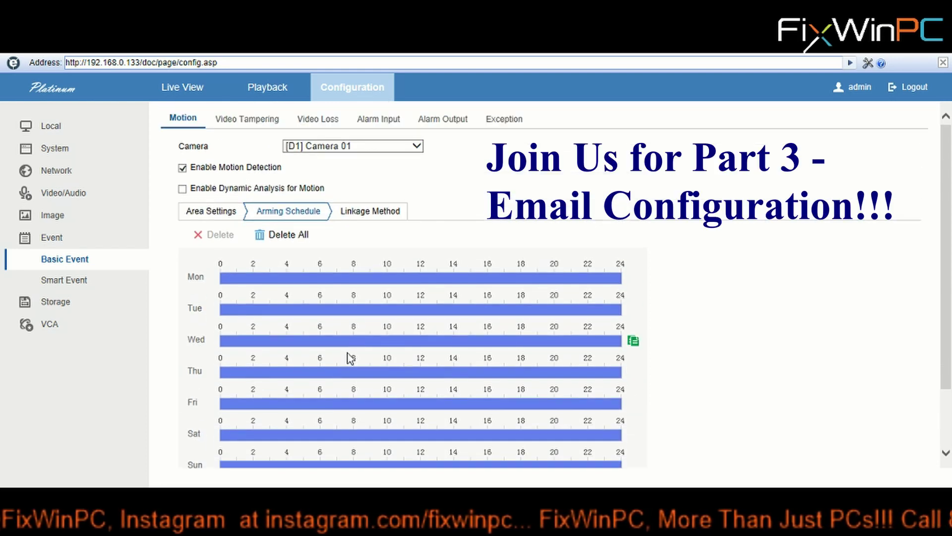
{"action": "left_click", "coordinate": [363, 212]}
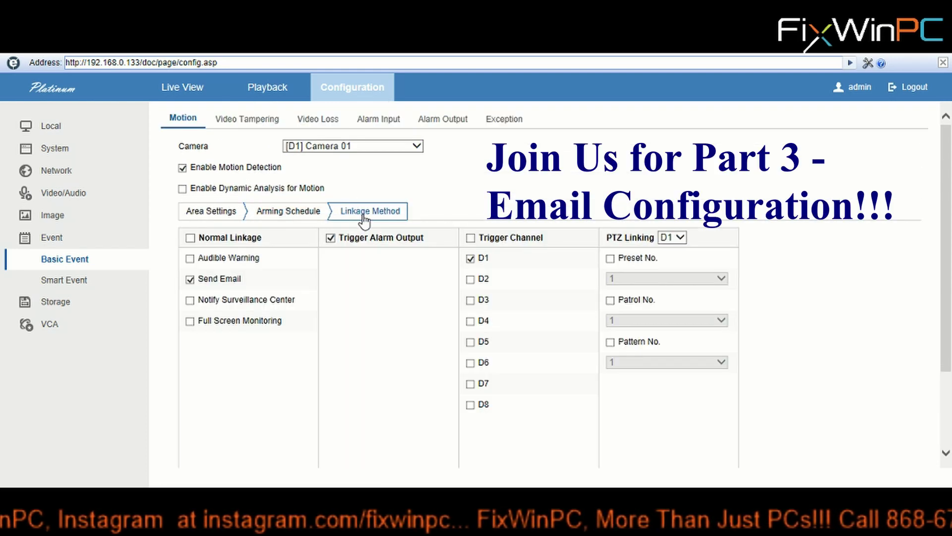